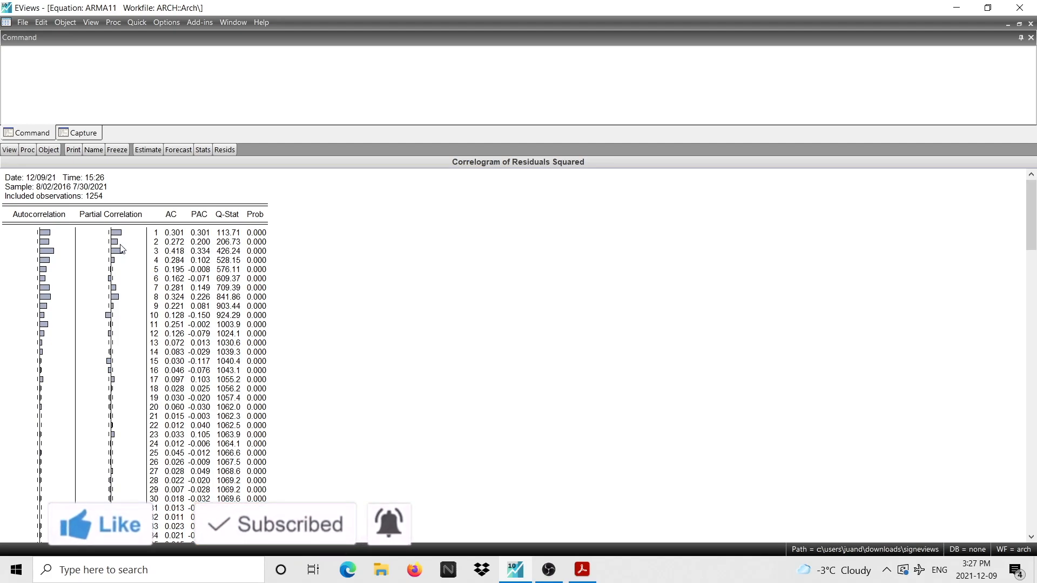
Estimate an ARCH(1) model by the ARCH method with mean equation "returns c ar(1) ma(1)", ARCH order 1 and GARCH order 0.
click(138, 23)
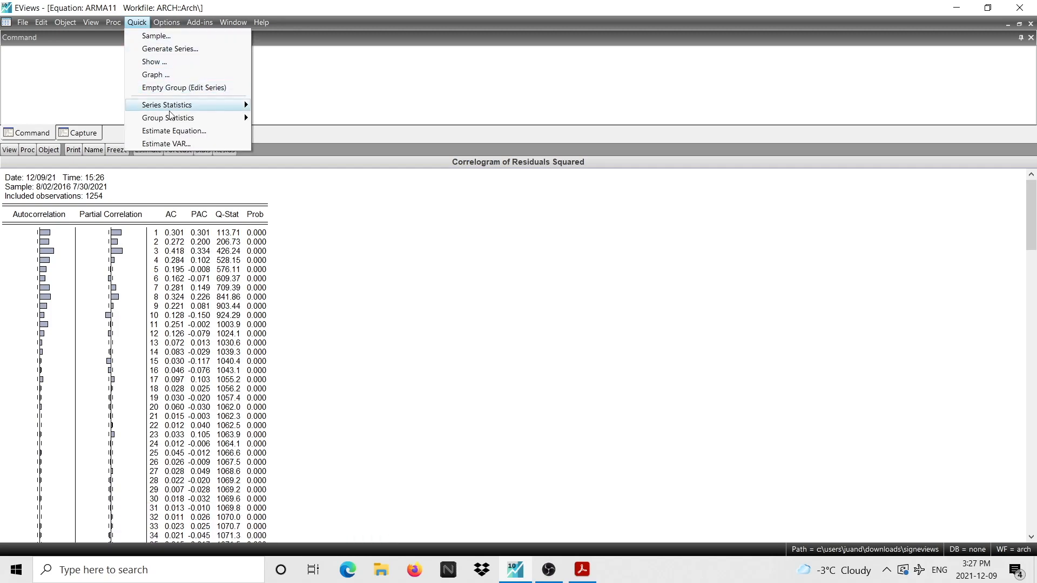
click(174, 131)
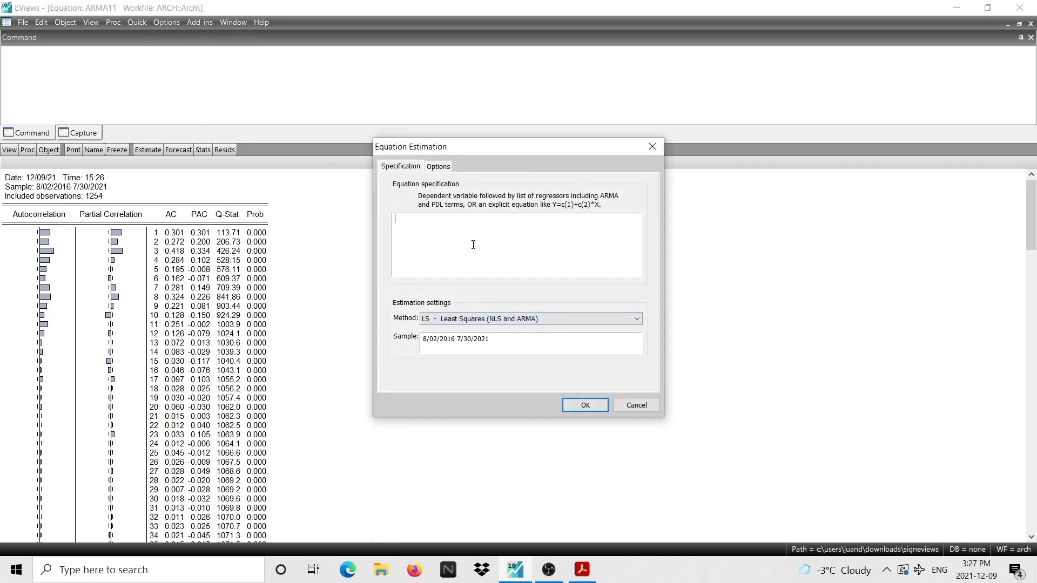
click(461, 323)
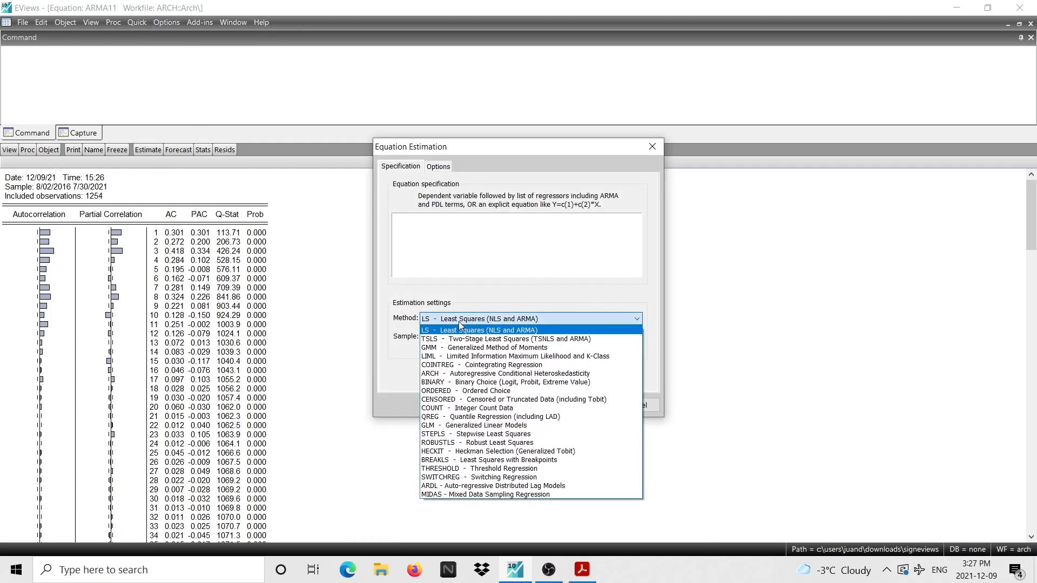
click(469, 373)
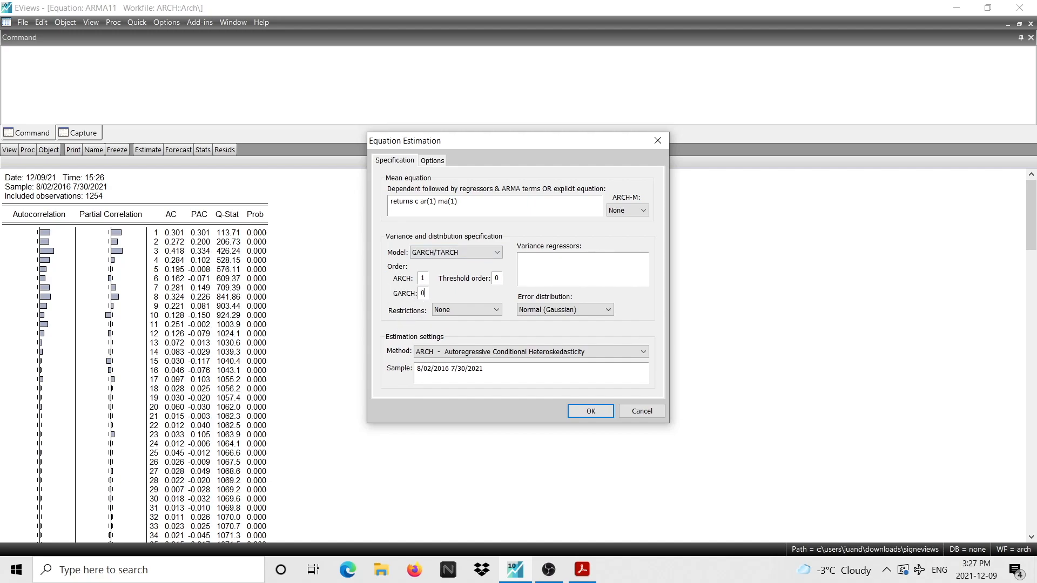
click(426, 278)
click(590, 411)
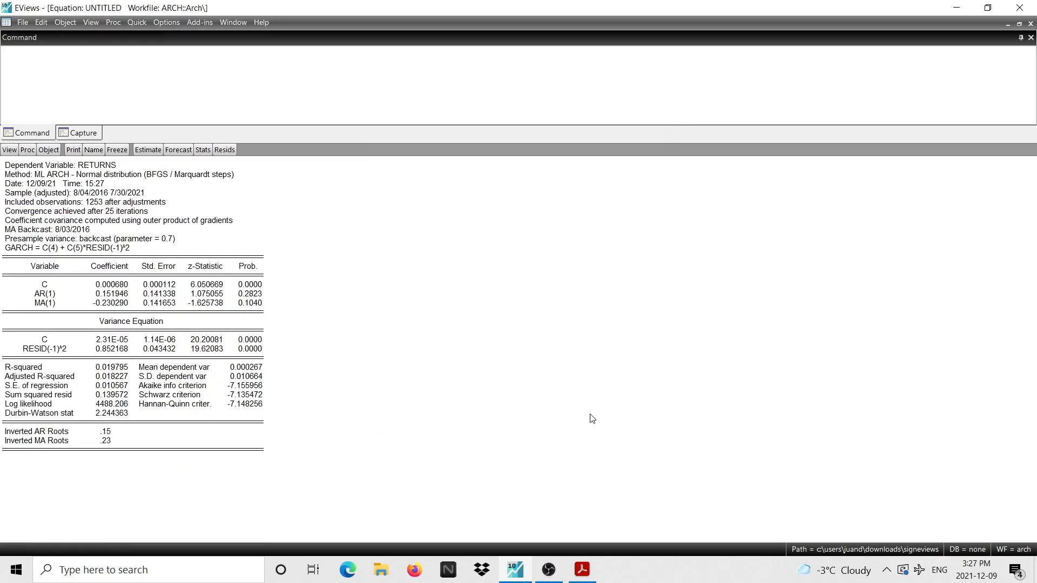
Examine the RESID(-1)^2 coefficient and probability in the variance equation, plus the MA(1) probability in the mean equation.
click(57, 349)
drag(56, 348, 249, 349)
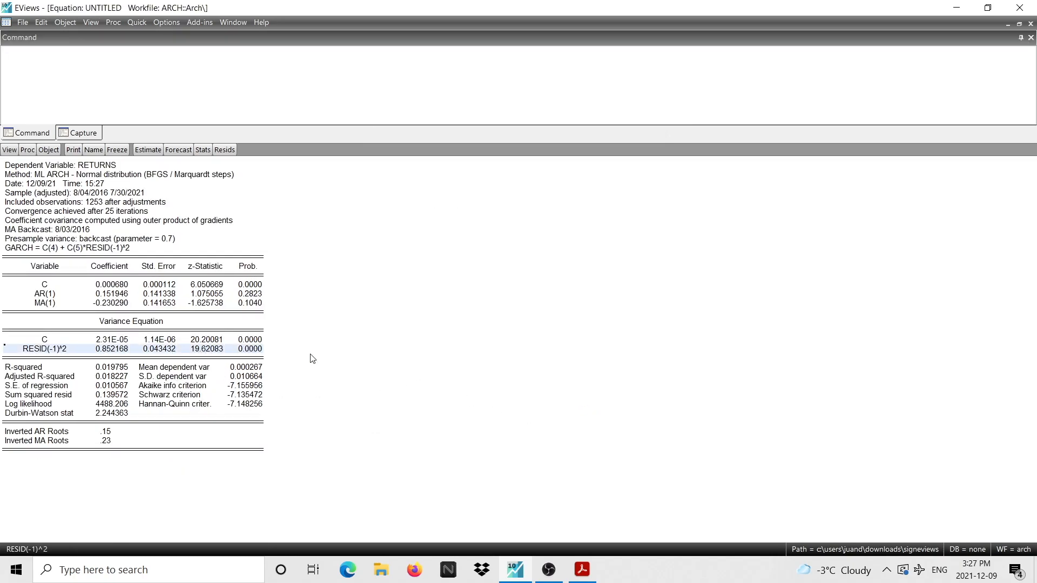
click(281, 357)
click(253, 352)
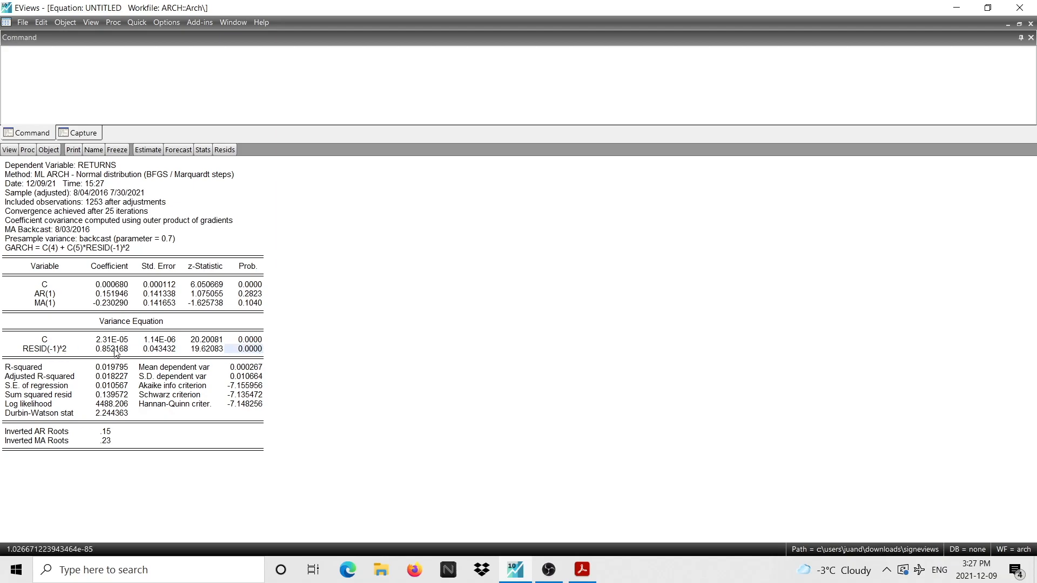
click(372, 303)
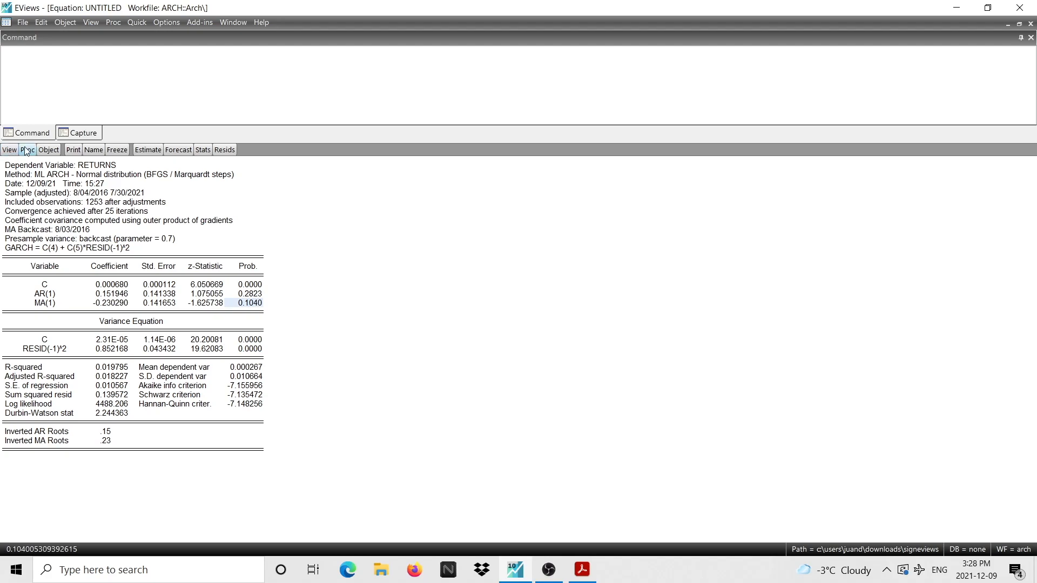
Generate the correlogram of squared residuals for the ARCH(1) equation with the default number of lags.
click(5, 150)
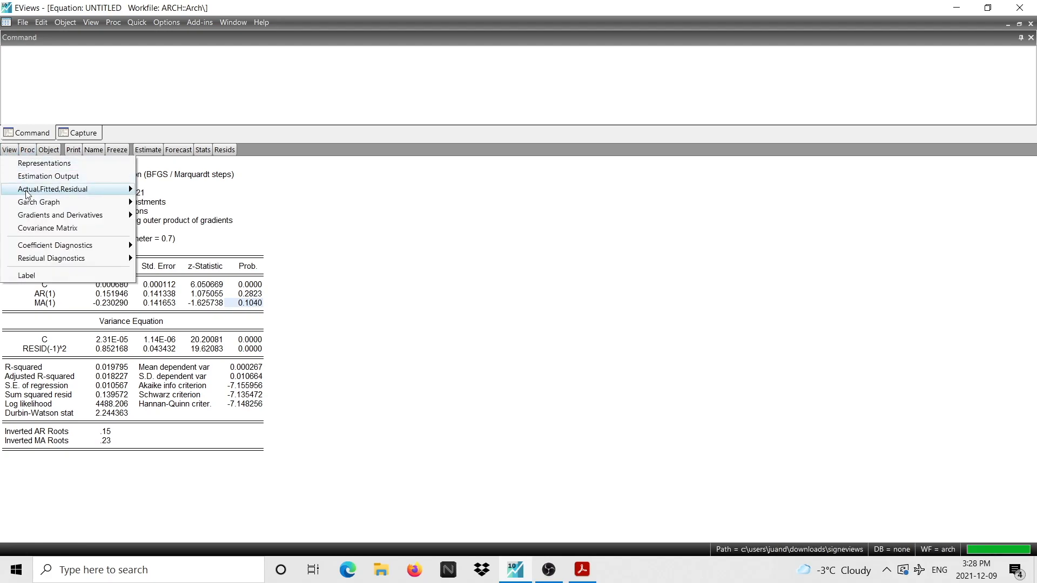
mouse_move(54, 264)
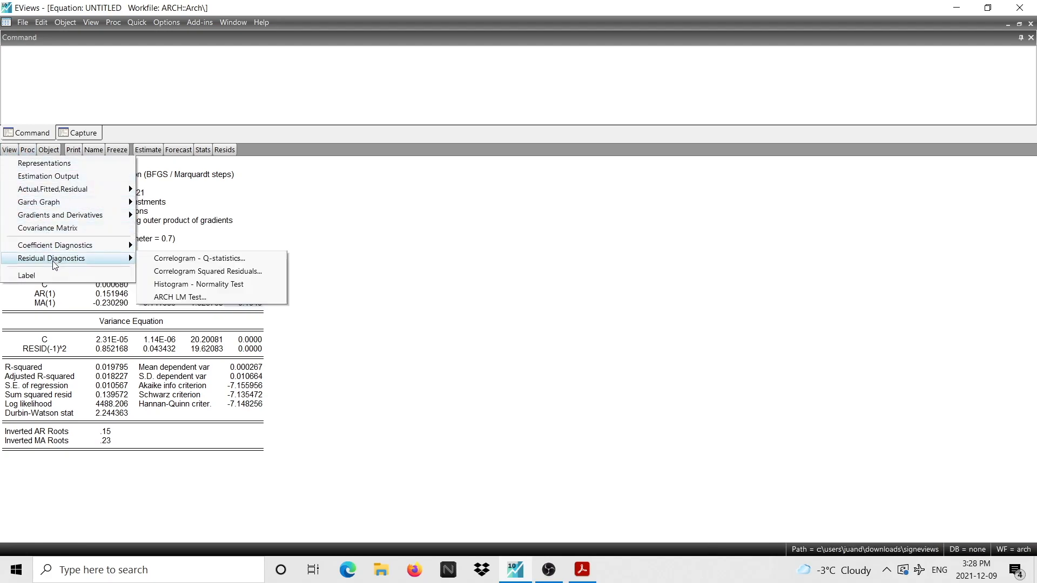
click(173, 272)
click(492, 363)
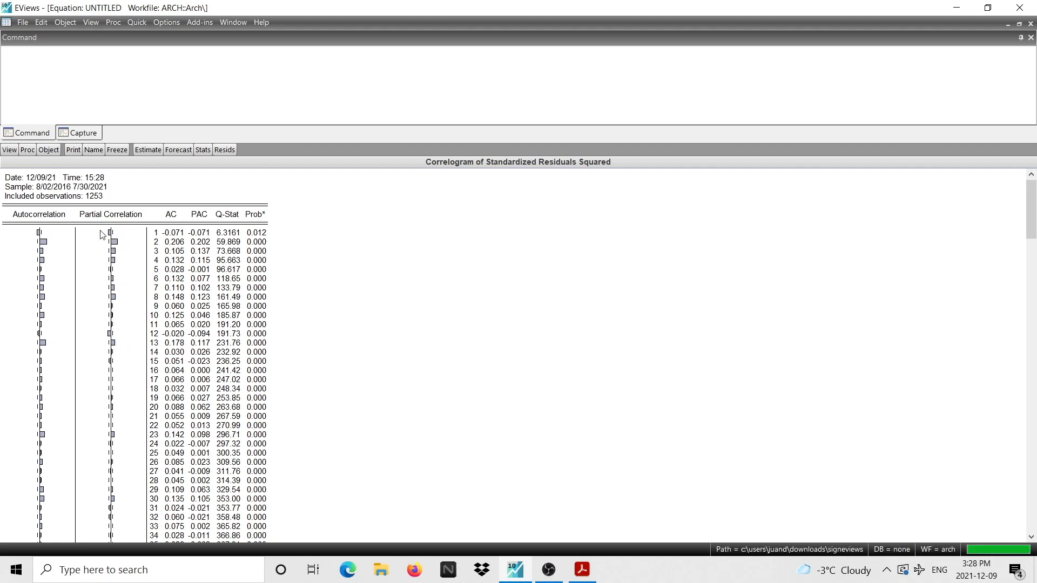
Run the ARCH LM heteroskedasticity test on the ARCH(1) equation's residuals with 1 lag.
click(9, 151)
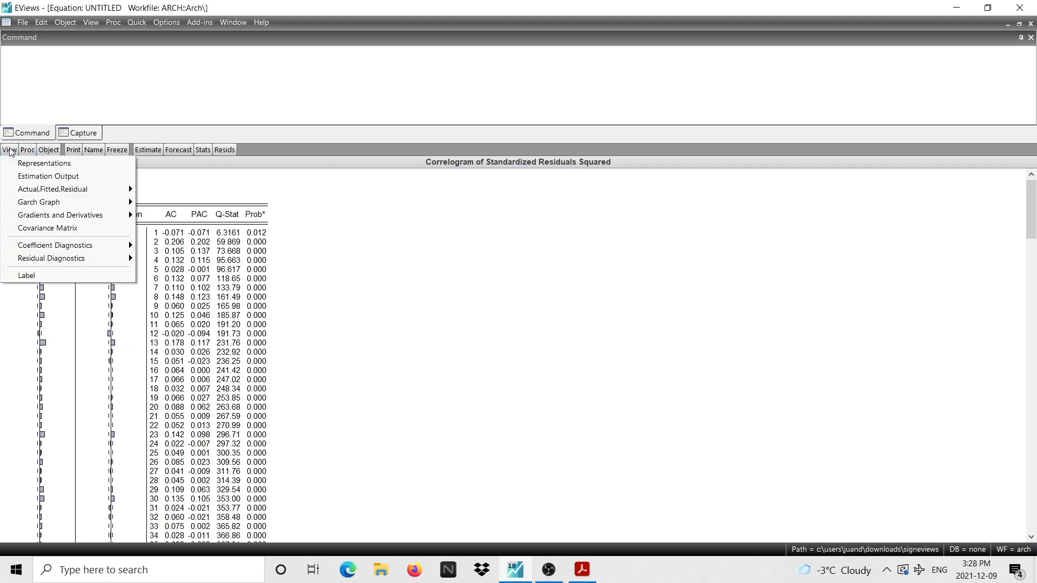
mouse_move(49, 259)
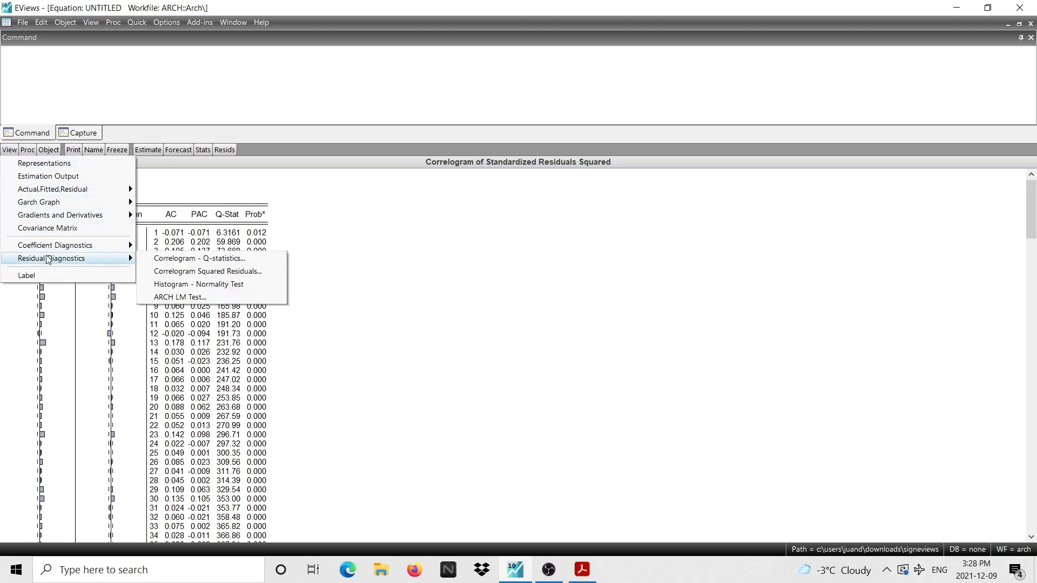
click(200, 298)
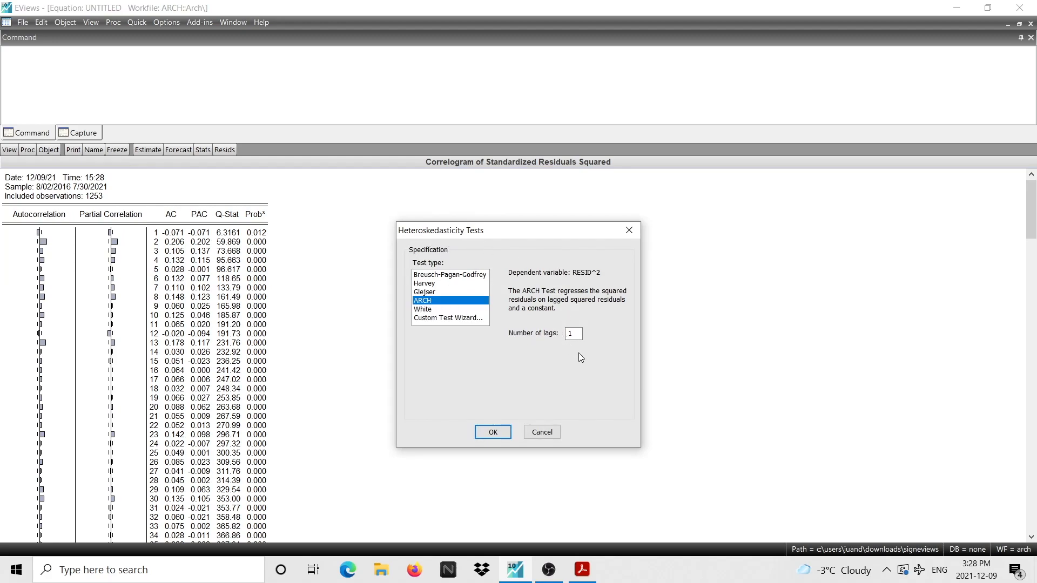
click(496, 433)
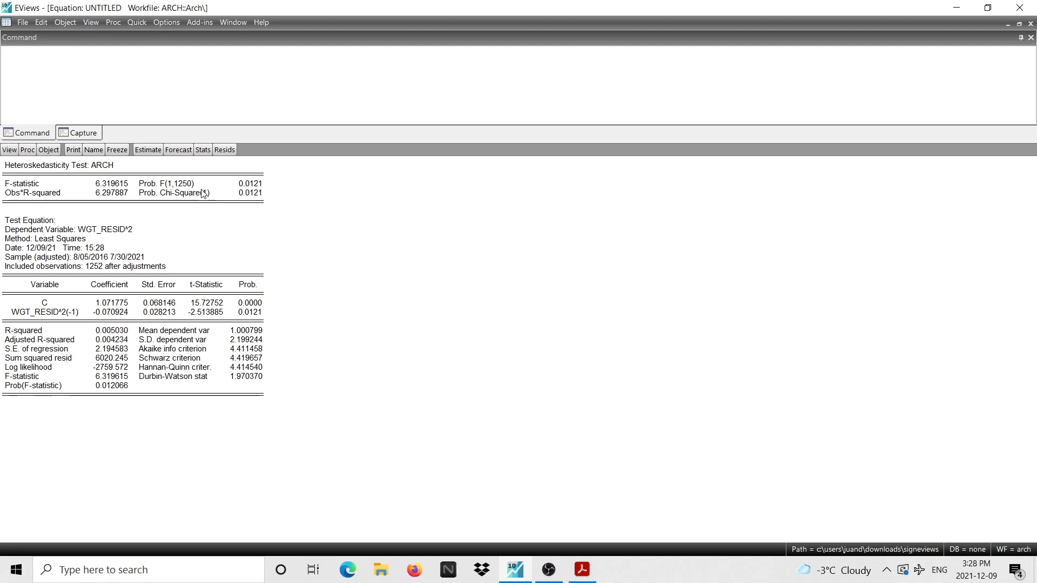
Examine the Prob. Chi-Square value of the ARCH heteroskedasticity test to judge whether heteroskedasticity remains.
click(235, 194)
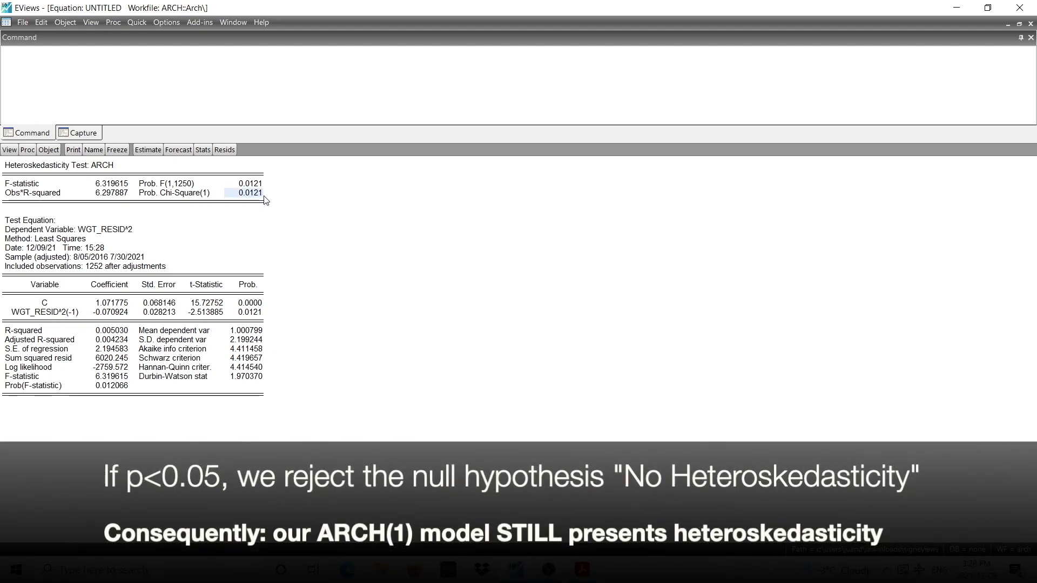
key(Down)
key(Down)
key(Down)
key(Down)
key(Down)
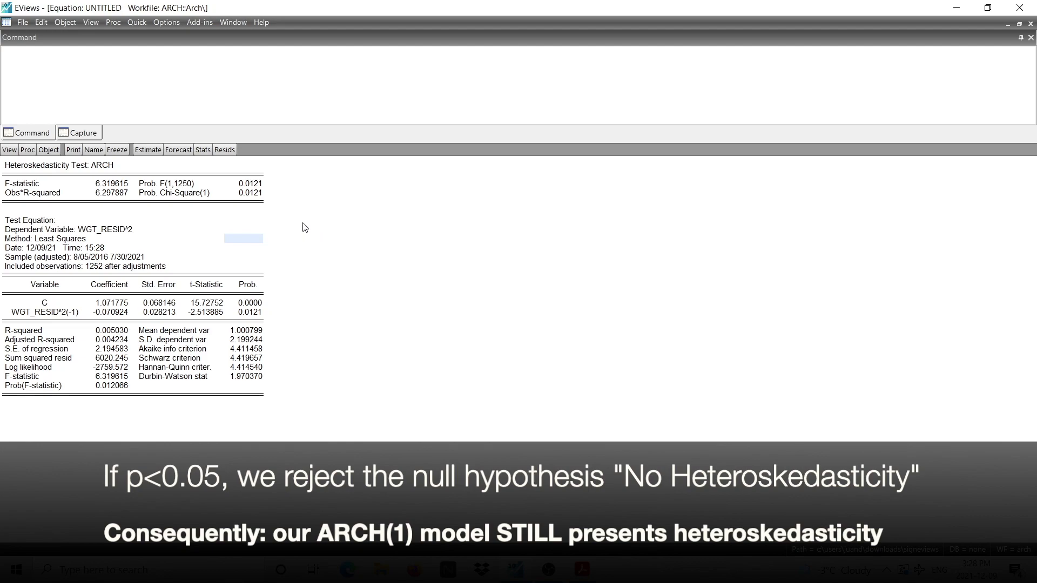
click(257, 196)
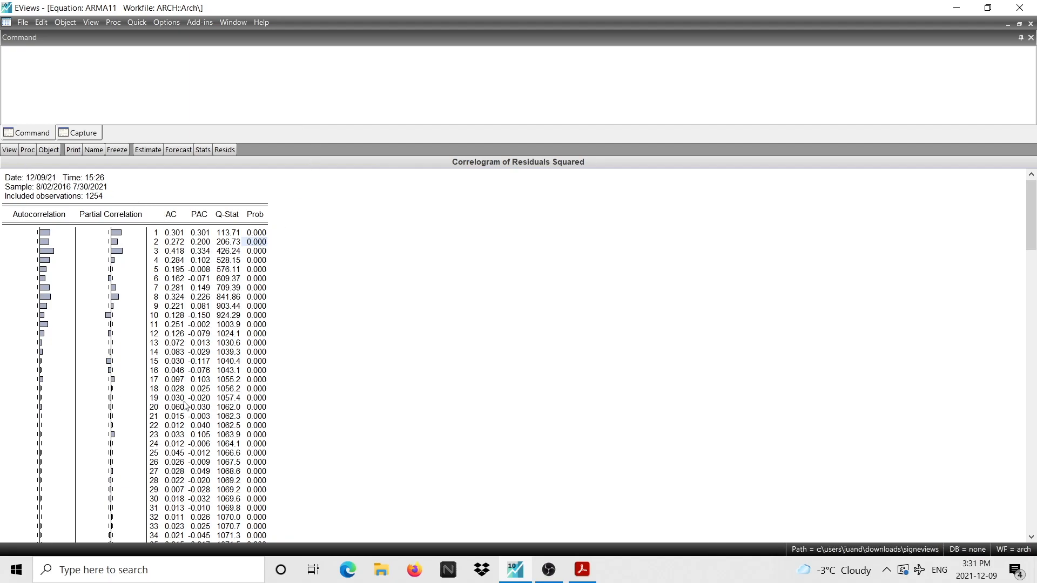
Estimate an ARCH(8) model by the ARCH method with mean equation "returns c ar(1) ma(1)", ARCH order 8 and GARCH order 0.
click(116, 298)
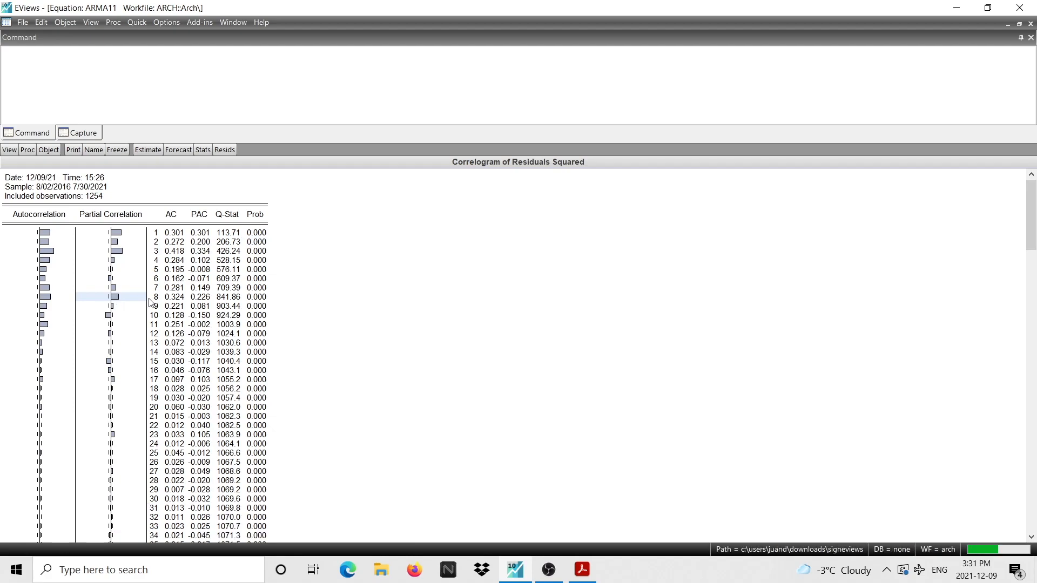
click(130, 23)
click(181, 130)
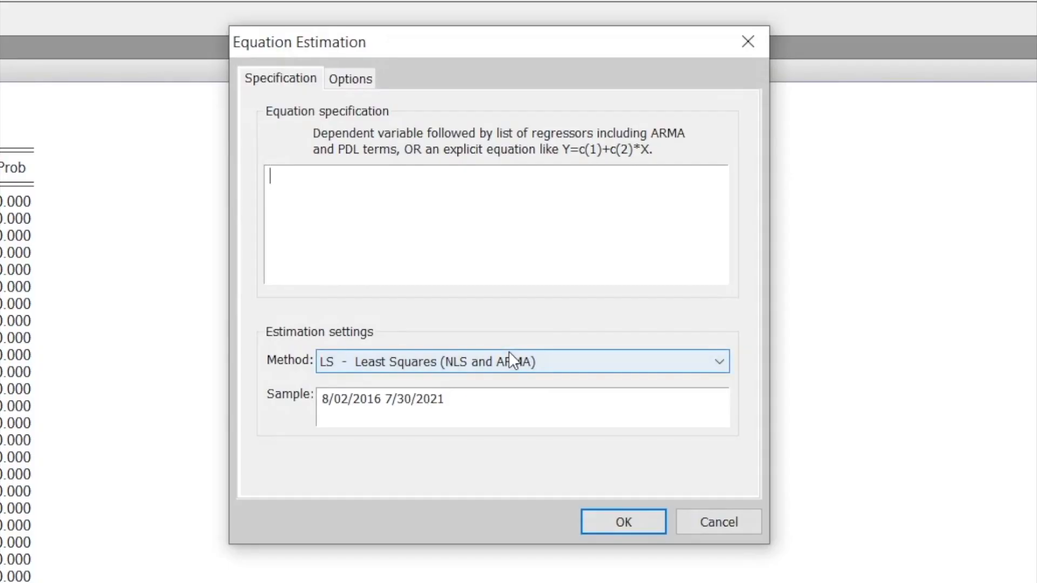
click(524, 319)
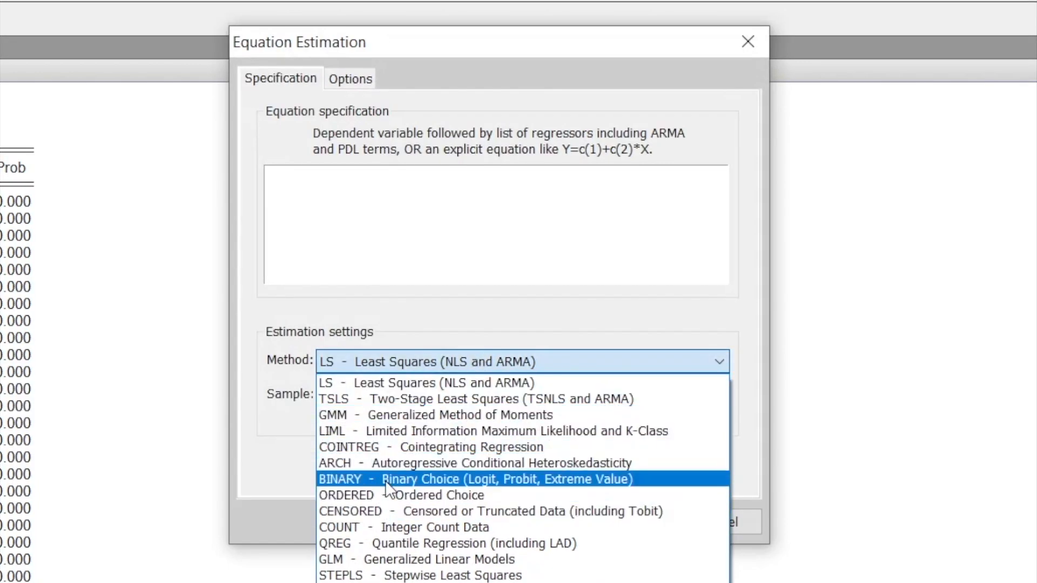
click(385, 463)
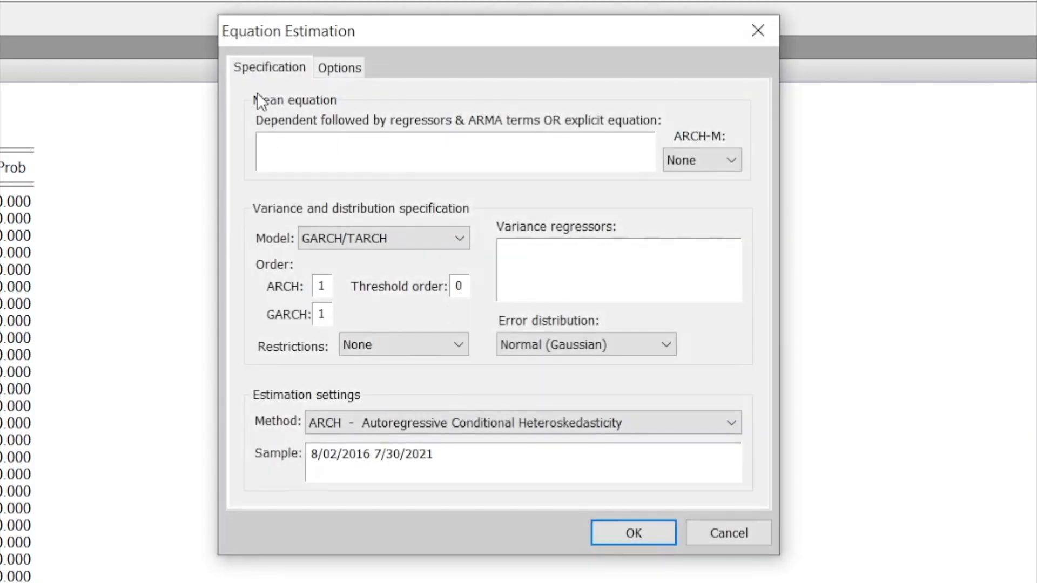
click(268, 155)
text(4)
key(BackSpace)
text(returns c ar(1) ma(1))
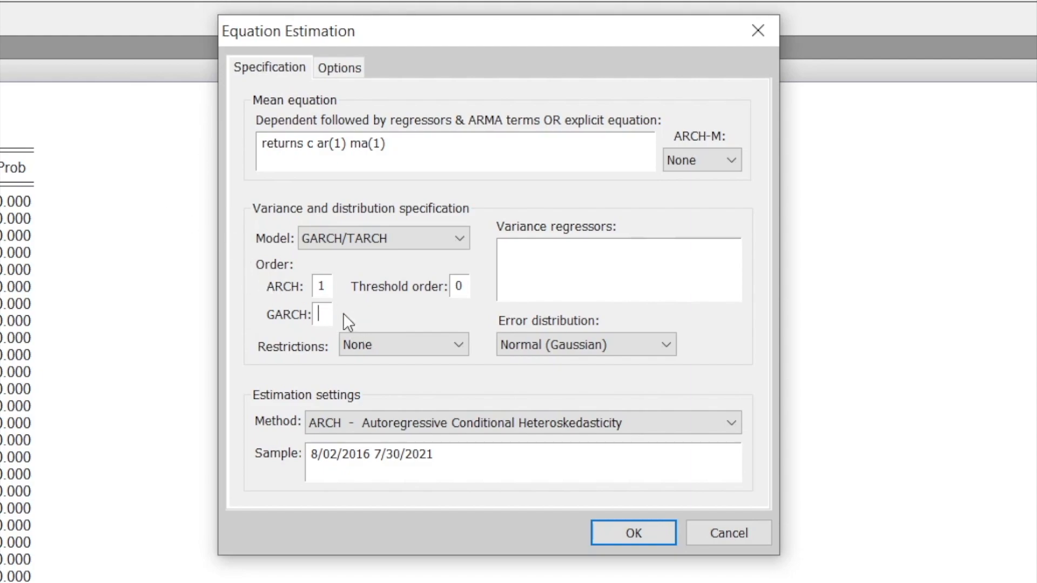
text(0)
text(8)
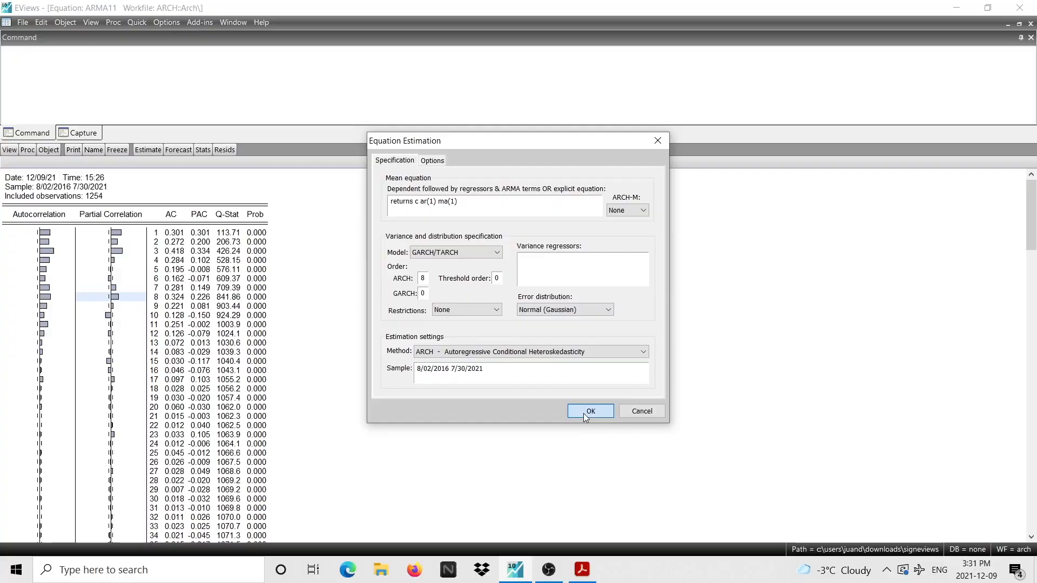
click(626, 538)
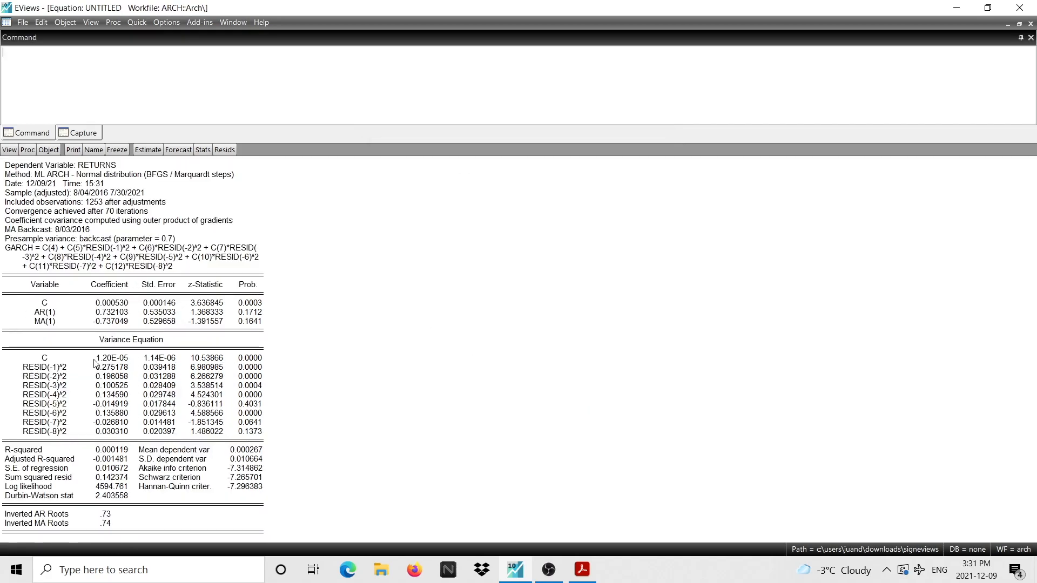
Examine the RESID(-1)^2 to RESID(-8)^2 coefficients in the ARCH(8) variance equation, especially the signs at lags 5 and 7.
click(56, 370)
drag(56, 370, 60, 432)
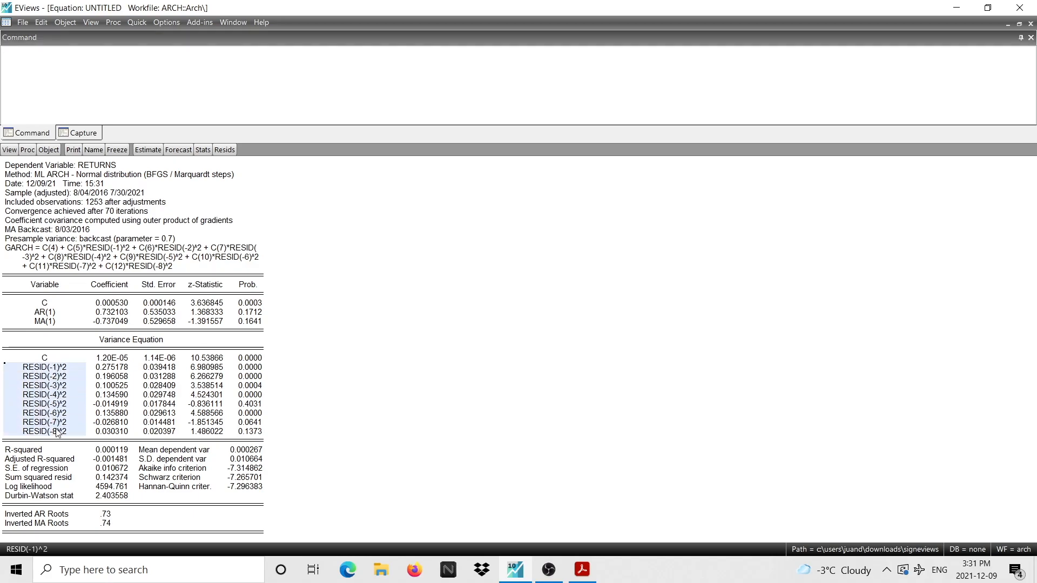
click(126, 363)
drag(120, 282, 103, 432)
click(103, 432)
drag(41, 404, 255, 405)
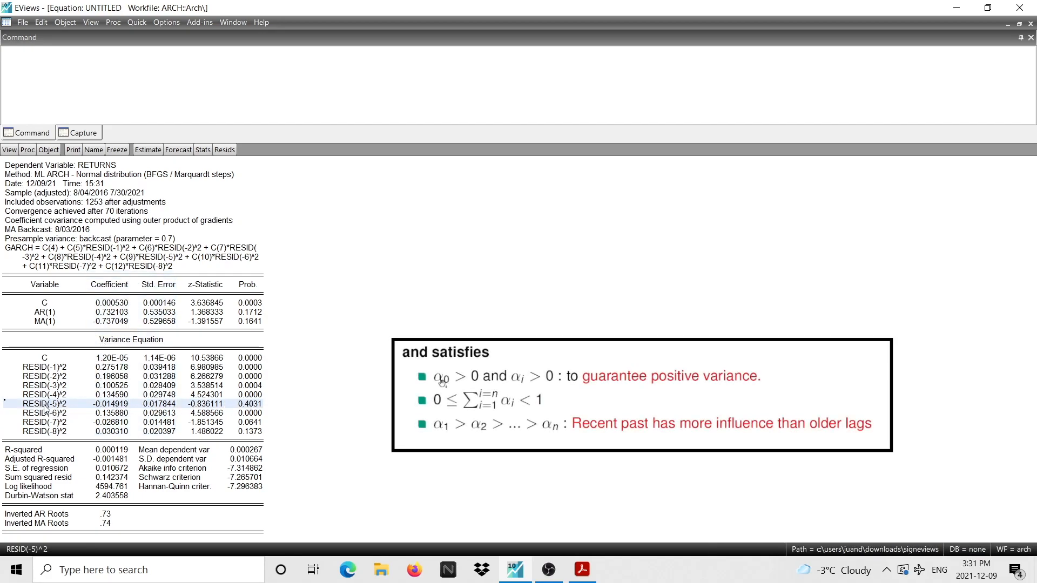
click(106, 405)
drag(46, 422, 116, 423)
click(108, 422)
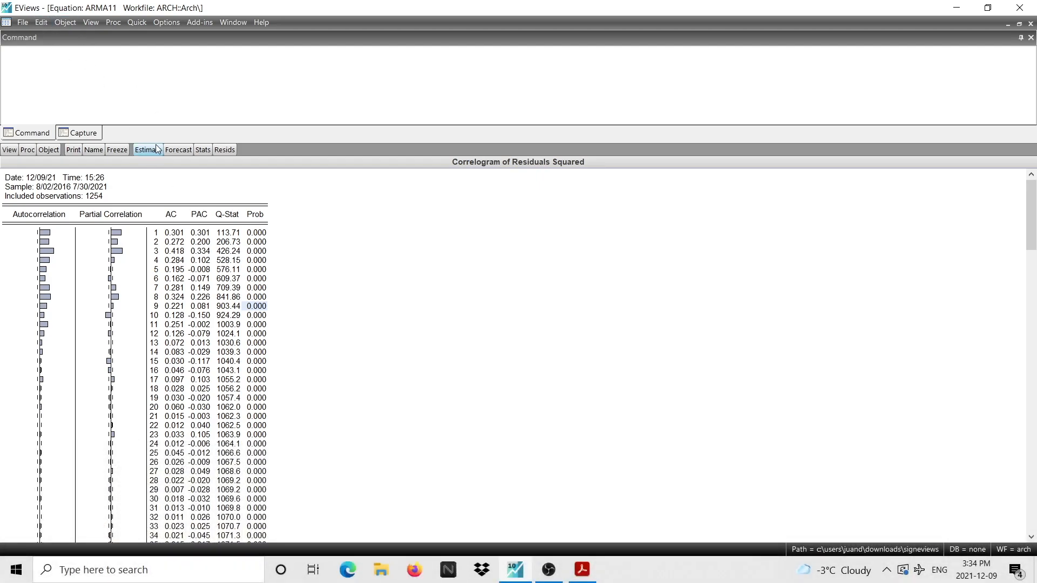
Estimate an ARCH(4) model by the ARCH method with mean equation "returns c ar(1) ma(1)", ARCH order 4 and GARCH order 0.
click(137, 22)
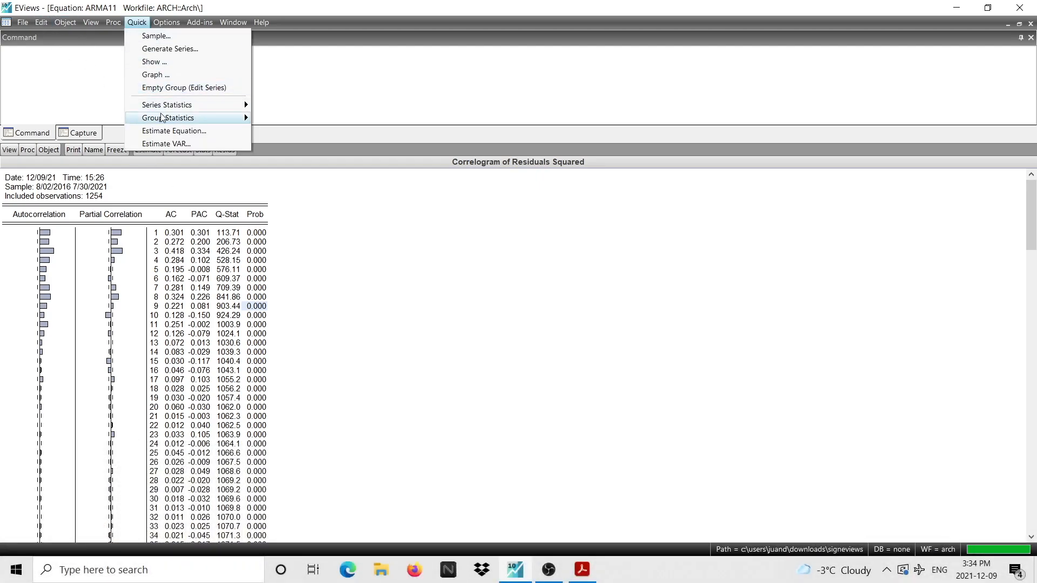
click(173, 132)
click(441, 319)
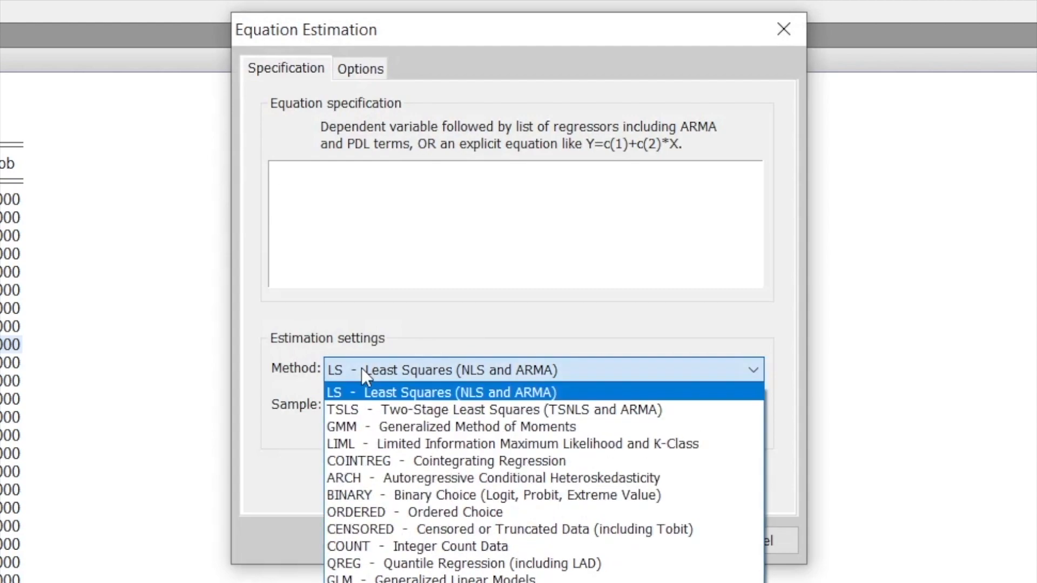
click(423, 478)
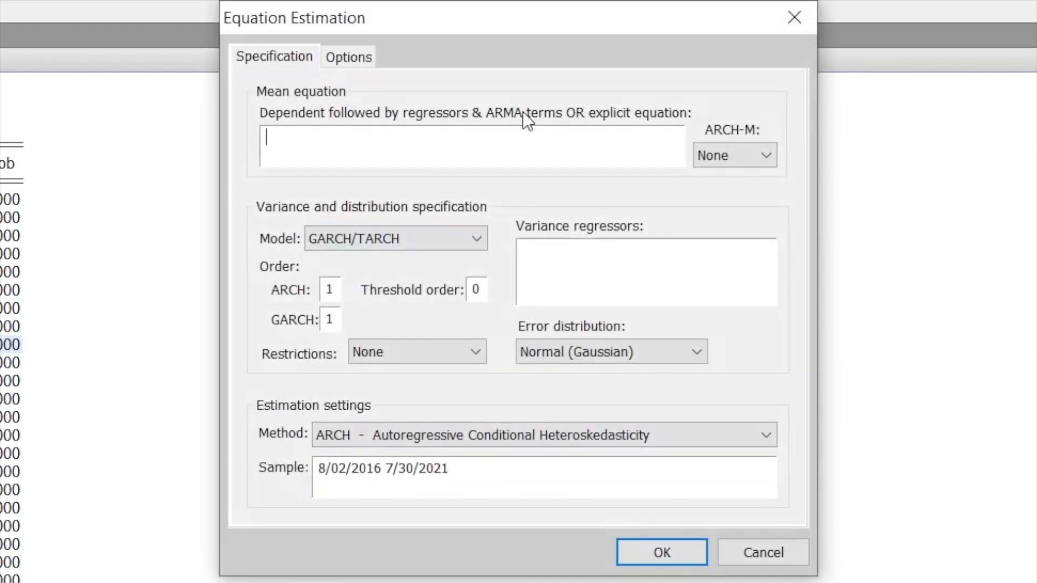
text(returns c ar(1)
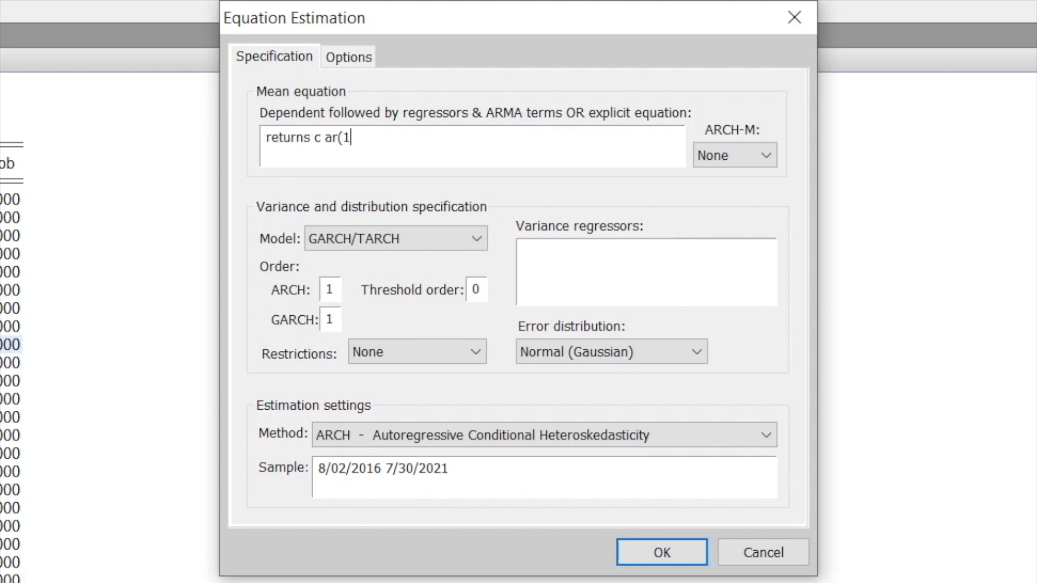
text() ma(1))
double_click(334, 313)
text(0)
double_click(329, 288)
text(4)
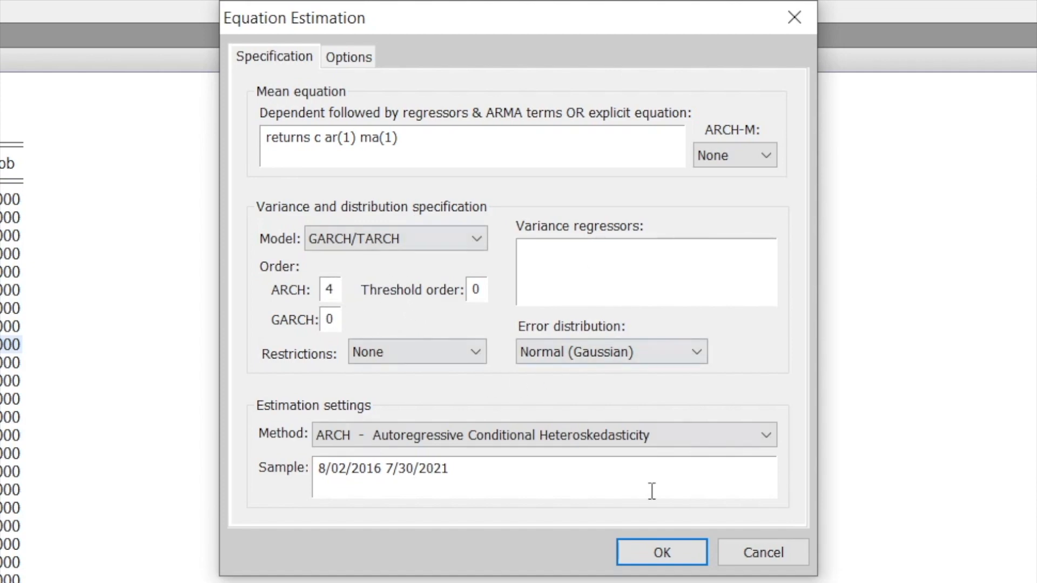
click(658, 548)
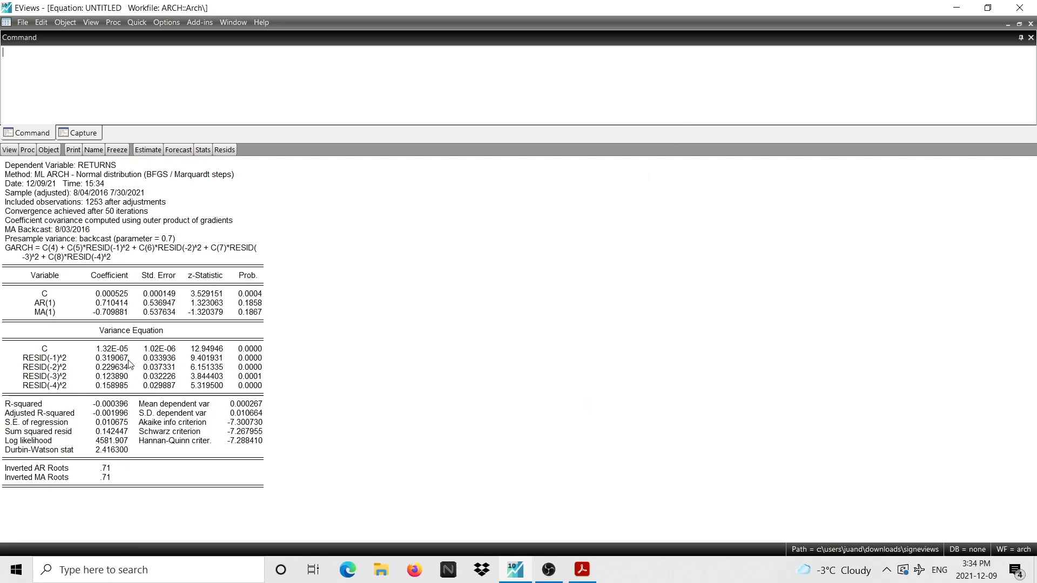
Examine the RESID(-1)^2 to RESID(-4)^2 coefficients in the ARCH(4) variance equation, checking that they are positive and decrease with the lag.
drag(37, 387, 117, 390)
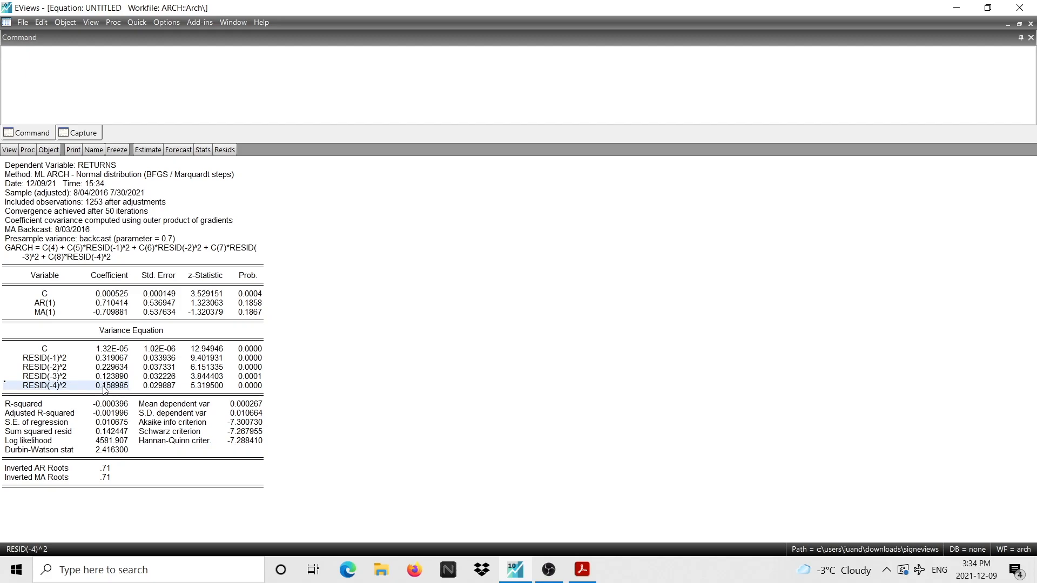
click(108, 378)
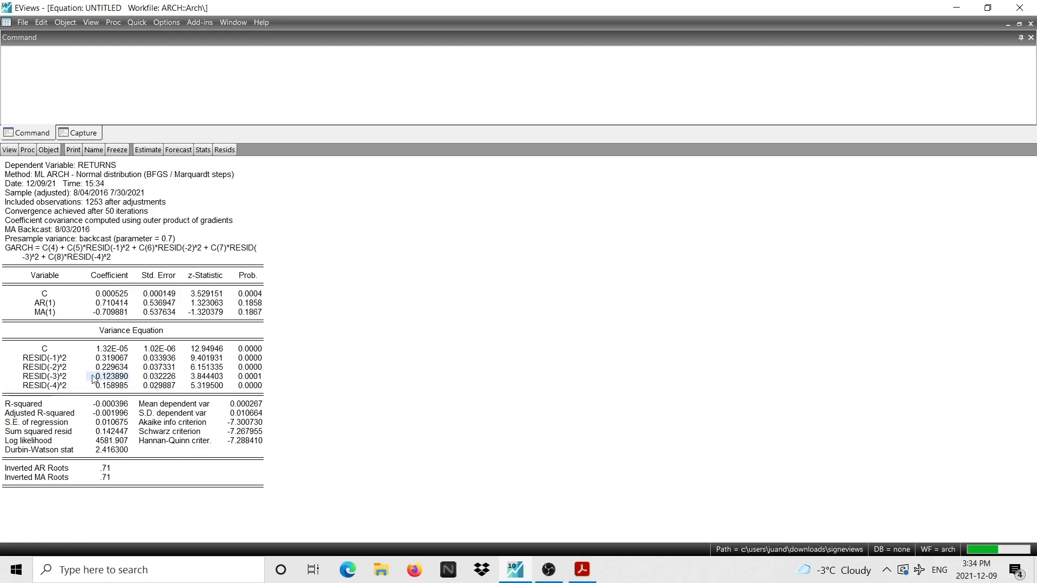
drag(60, 359, 268, 379)
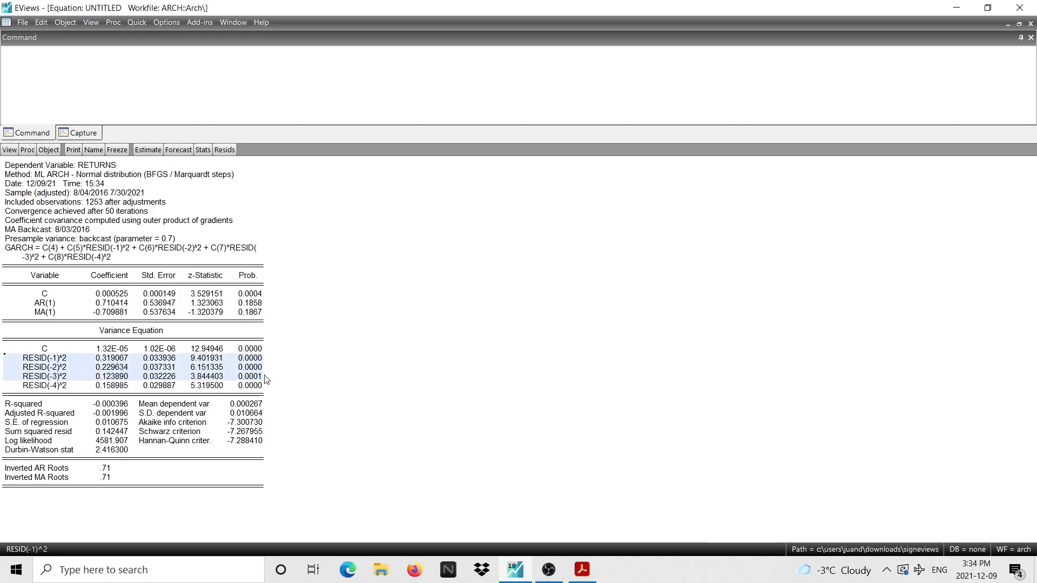
click(110, 358)
click(111, 368)
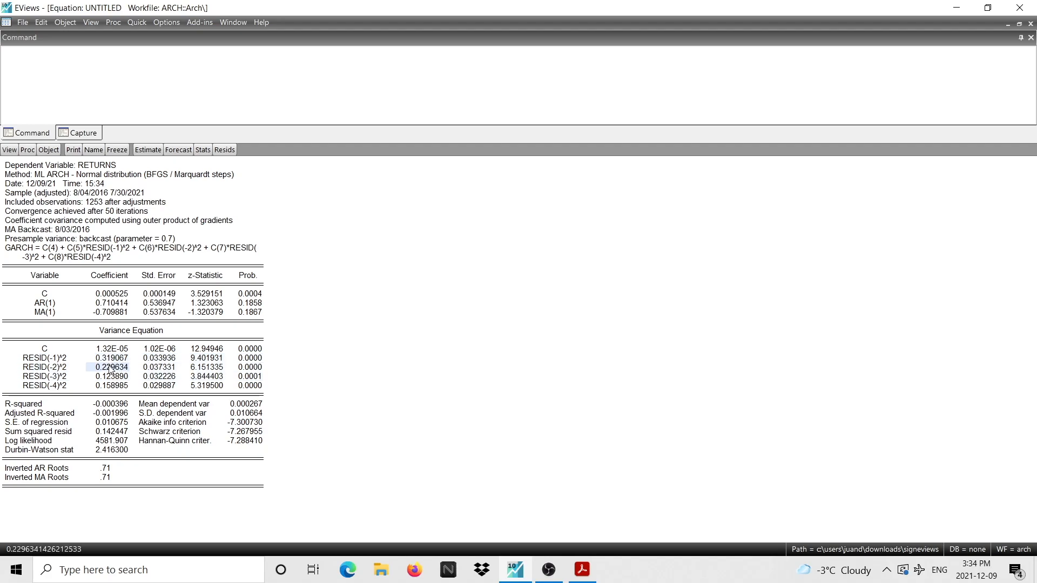
click(112, 378)
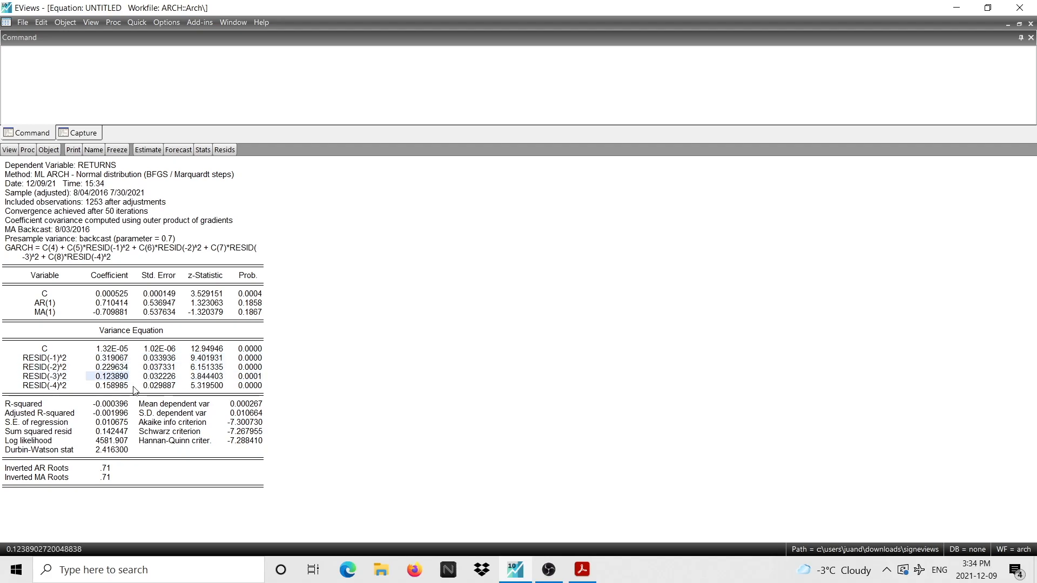
click(119, 386)
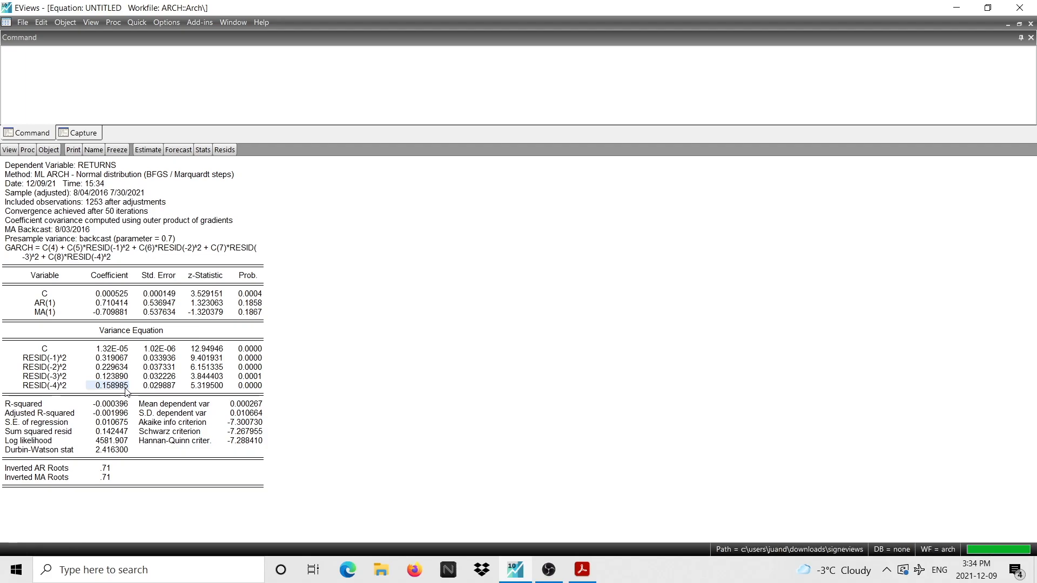
click(115, 378)
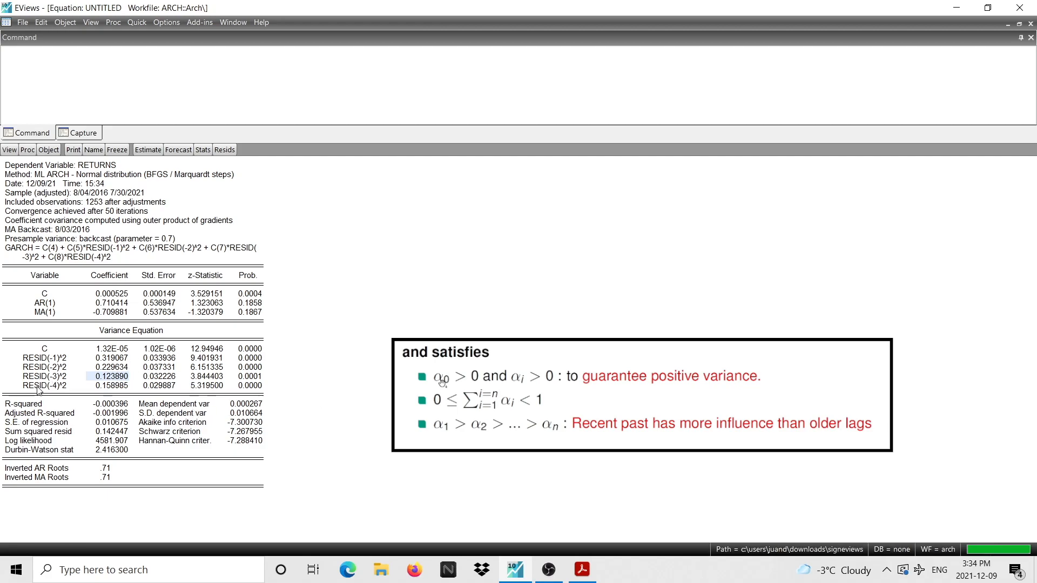
drag(43, 385, 257, 391)
drag(64, 358, 242, 378)
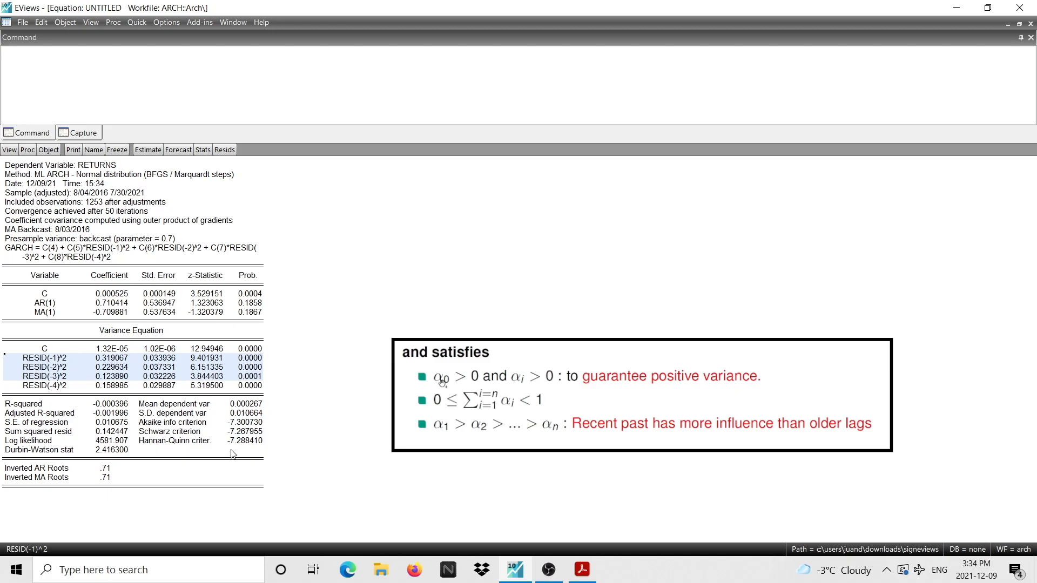